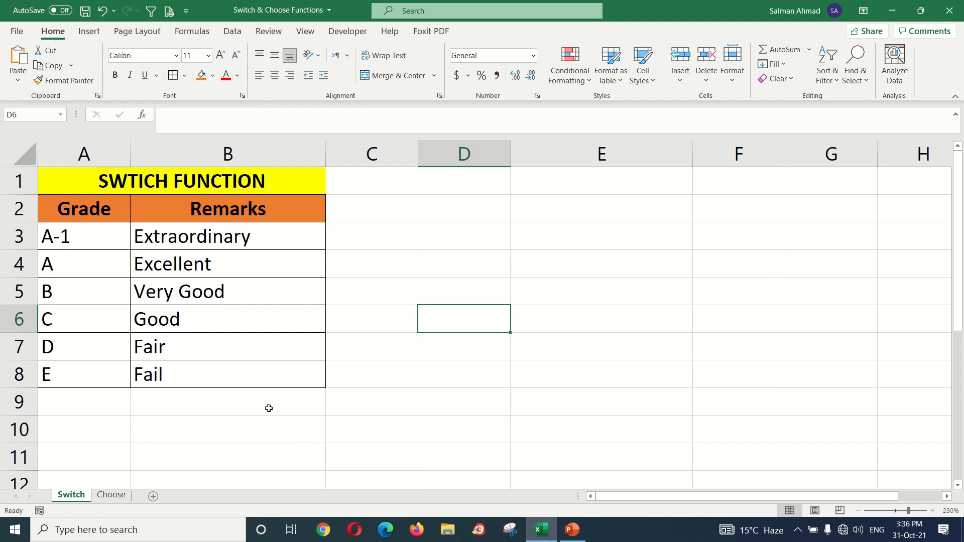
Step: Examine the Grade and Remarks table in A2:B8, matching each grade with its remark
left_click(83, 215)
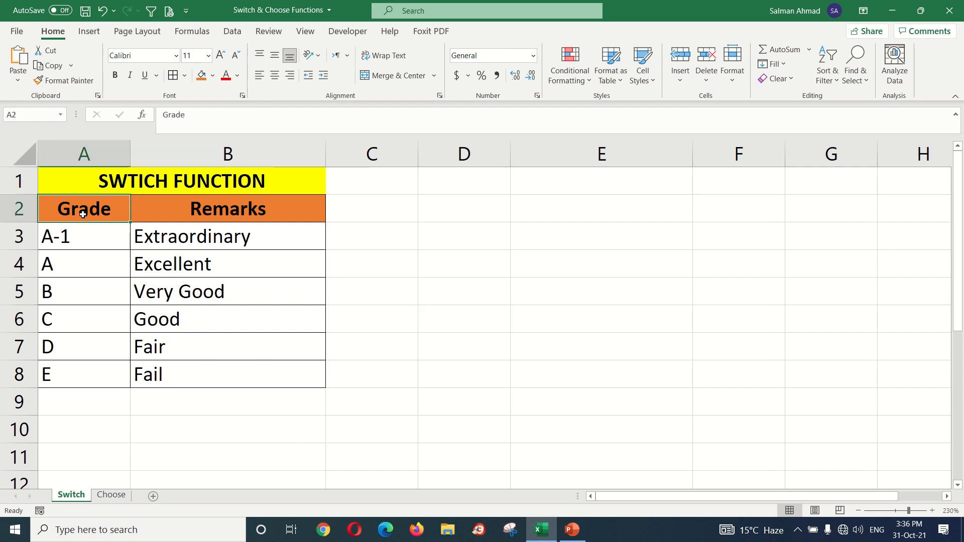
left_click(182, 213)
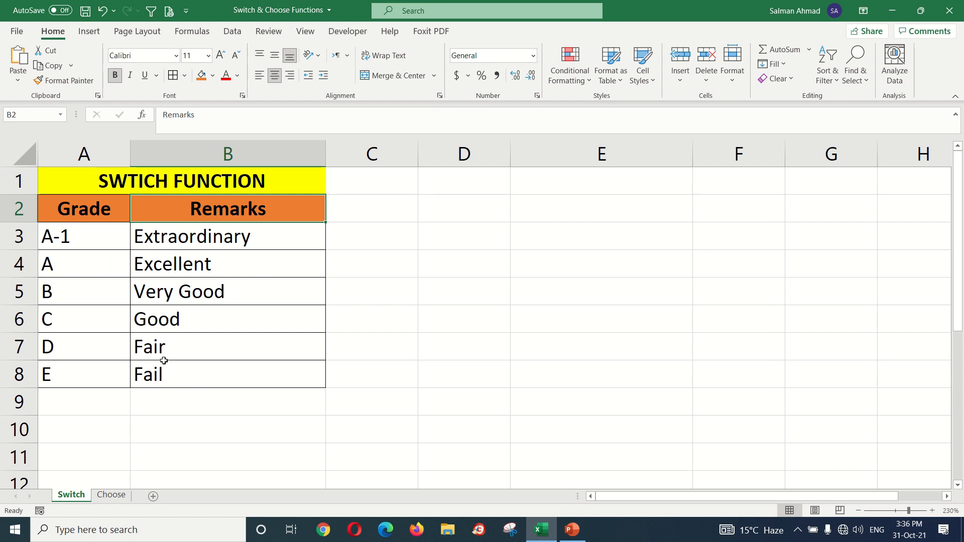
left_click(79, 236)
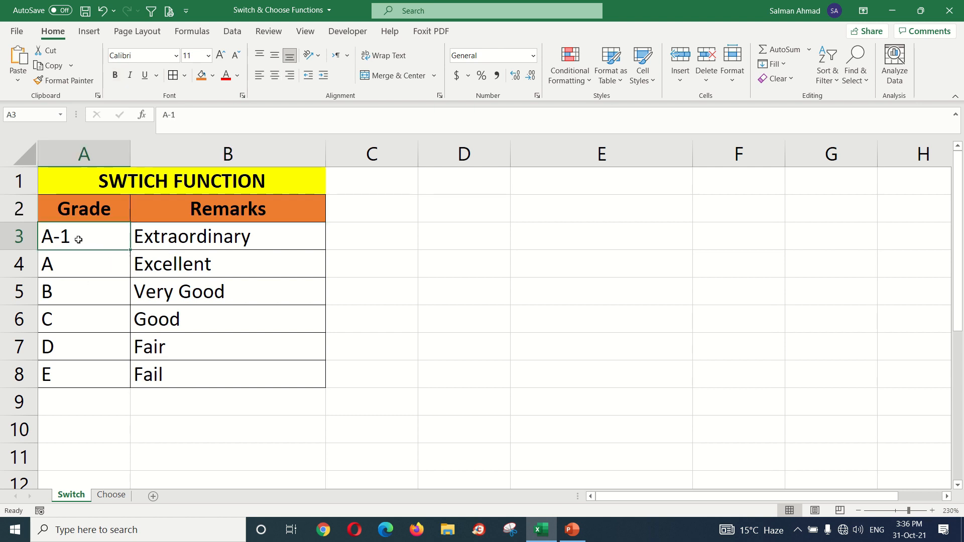
left_click(199, 246)
left_click(70, 242)
left_click(154, 244)
left_click(89, 269)
left_click(164, 268)
left_click(106, 303)
left_click(156, 299)
left_click(187, 324)
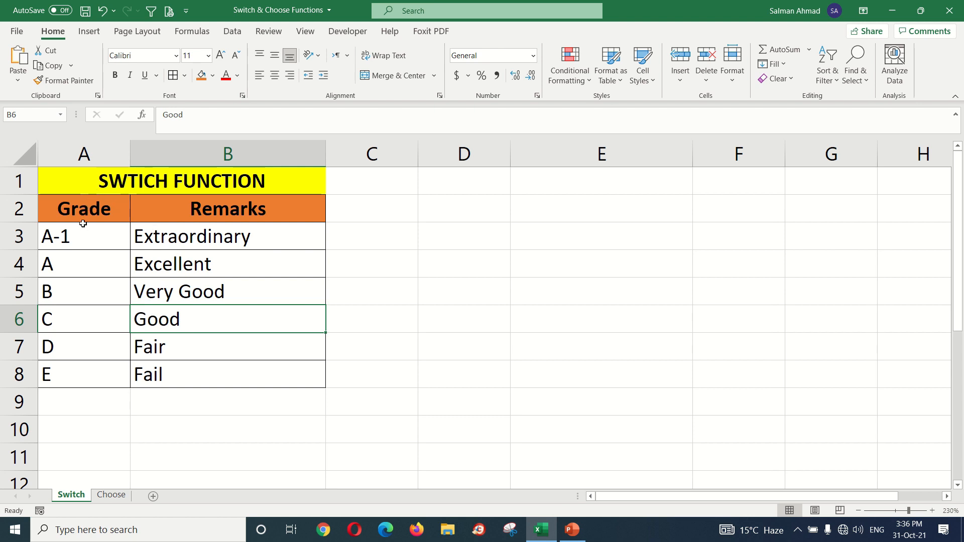
left_click_drag(81, 235, 272, 371)
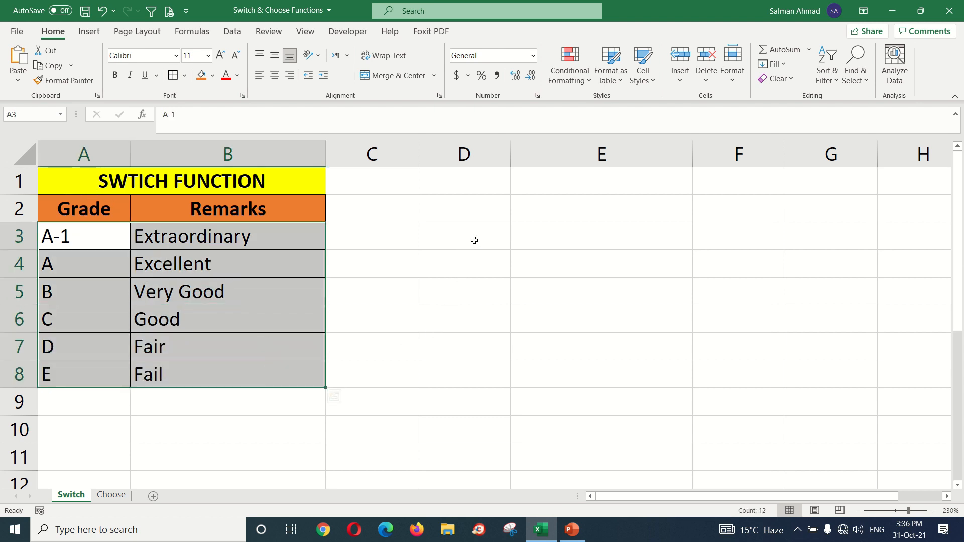
Step: Enter the grade A-1 in cell D3 as the lookup value
left_click(537, 239)
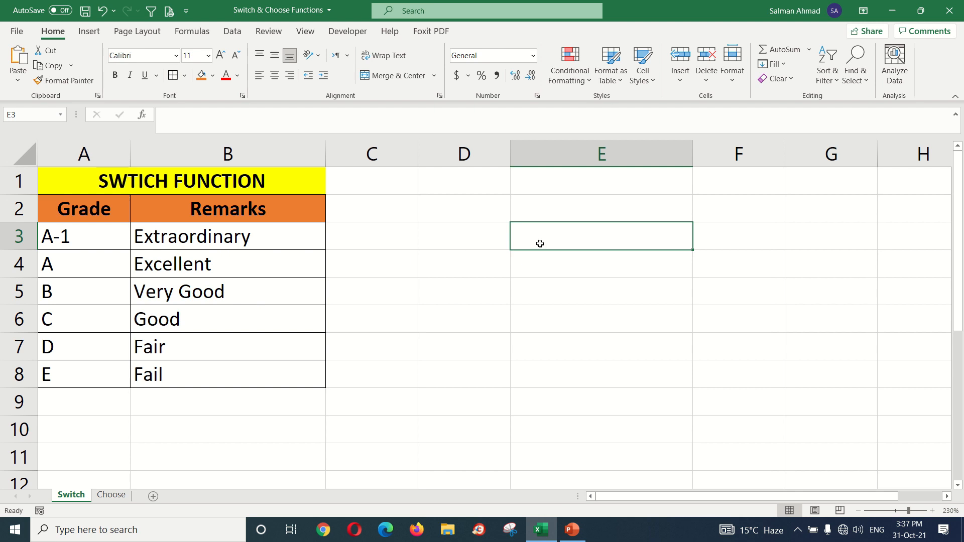
left_click(470, 237)
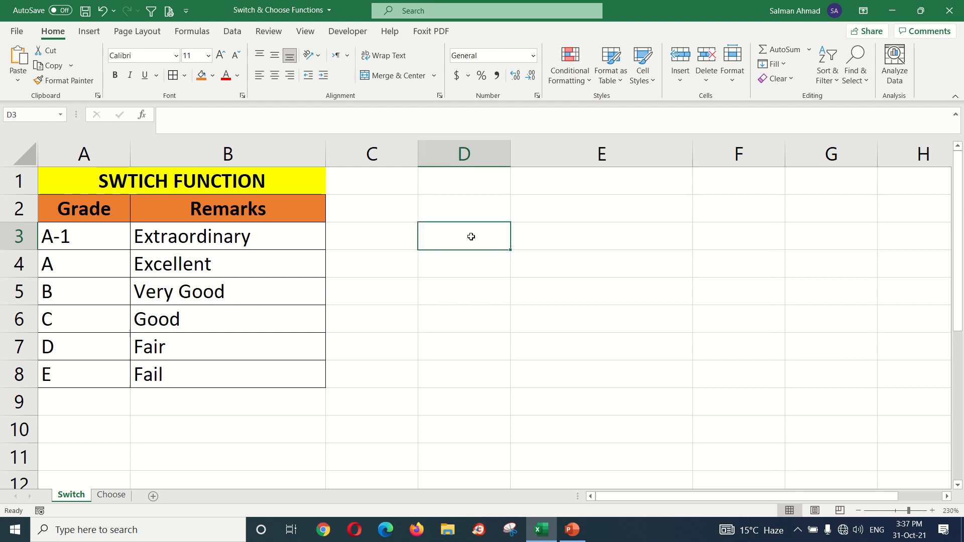
type("A")
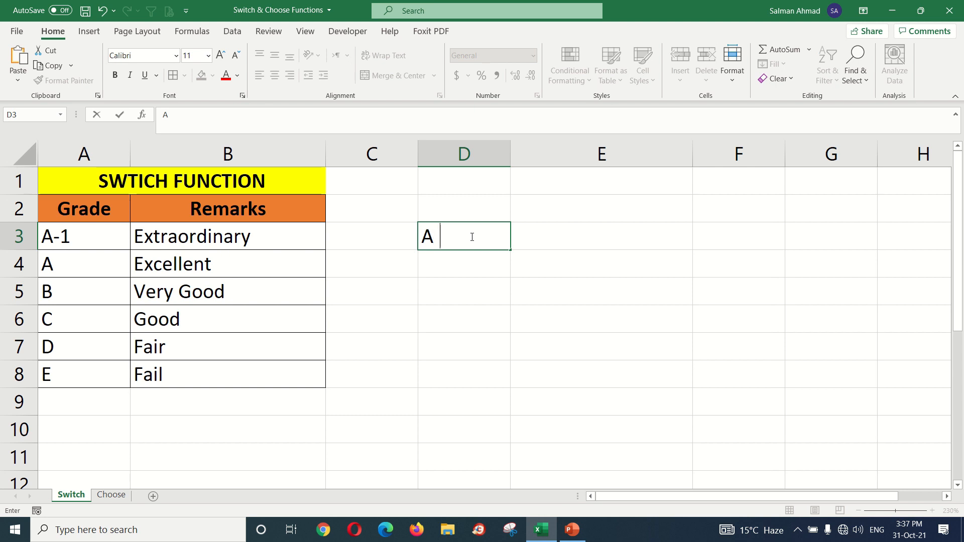
type("-1")
Step: Start a SWITCH formula in cell E3 with D3 as the expression
left_click(572, 235)
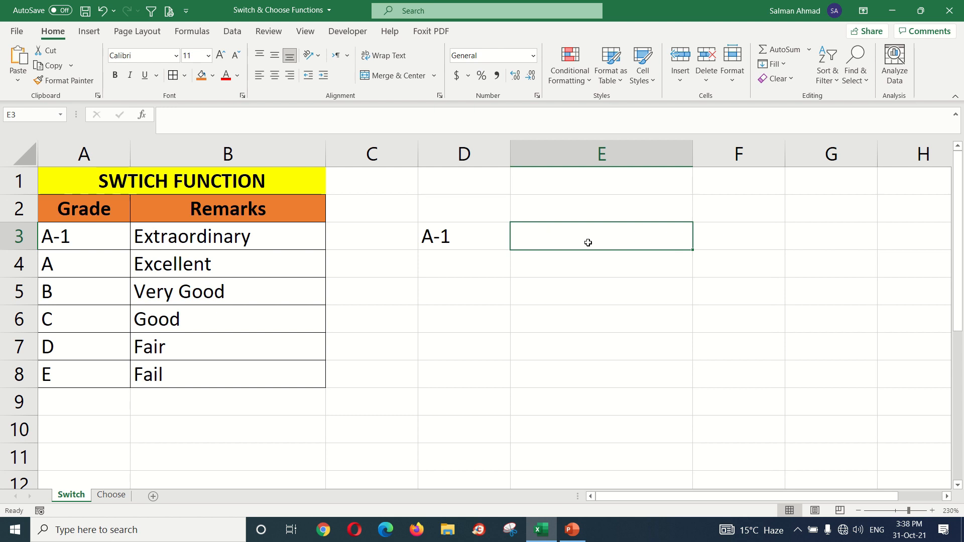
type("=")
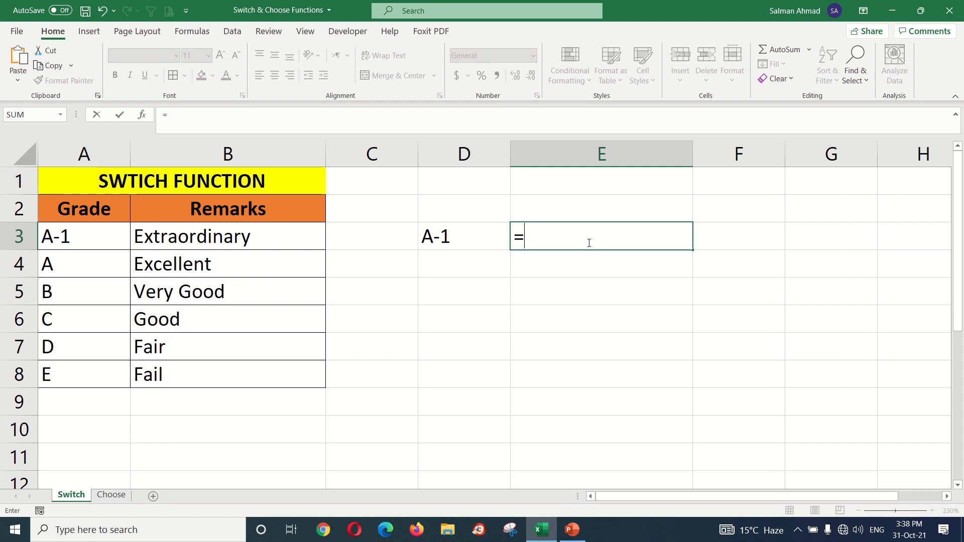
type("SWTICH")
key("BackSpace")
key("BackSpace")
key("BackSpace")
key("BackSpace")
type("I")
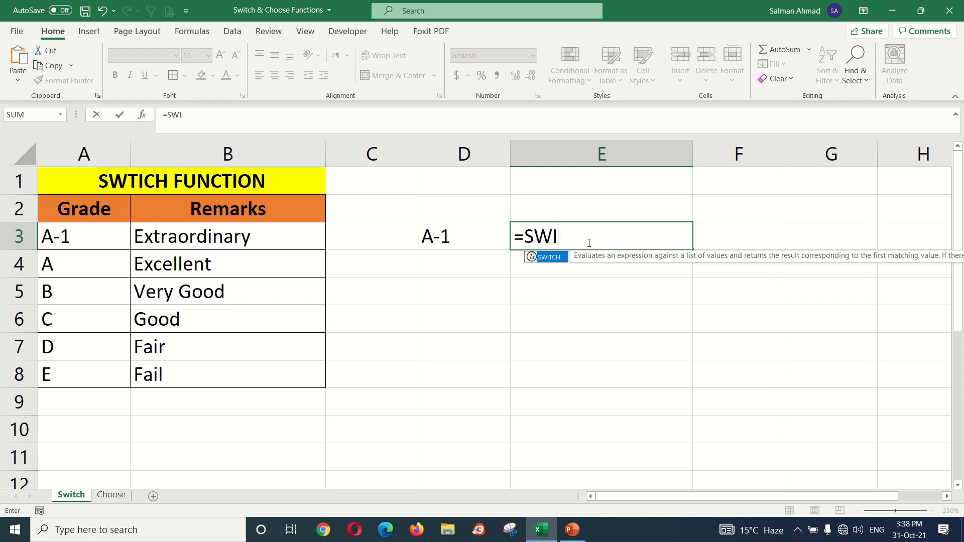
type("TCH(")
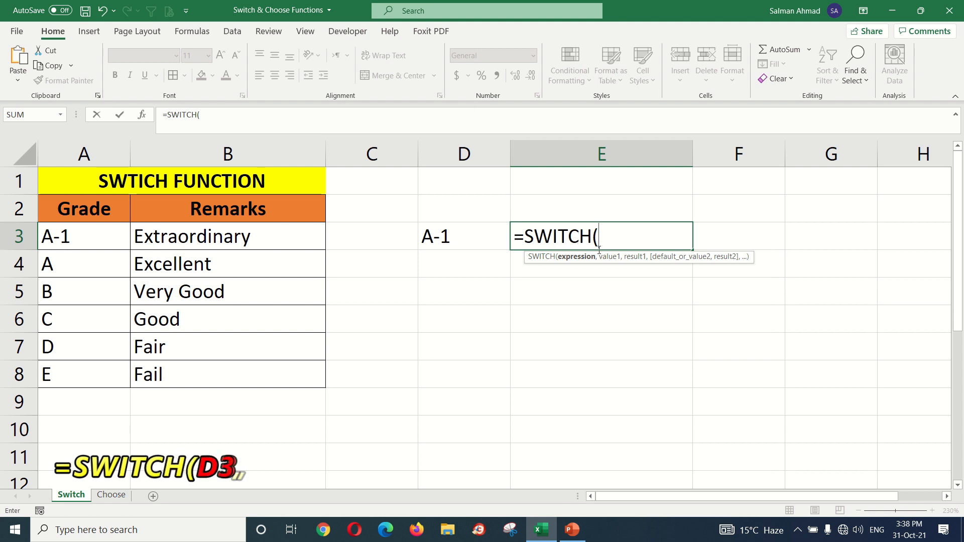
left_click(454, 239)
Step: Add the first value and result pair to the SWITCH formula: "A-1" returning "EXTRAORDINARY"
type(",\"A")
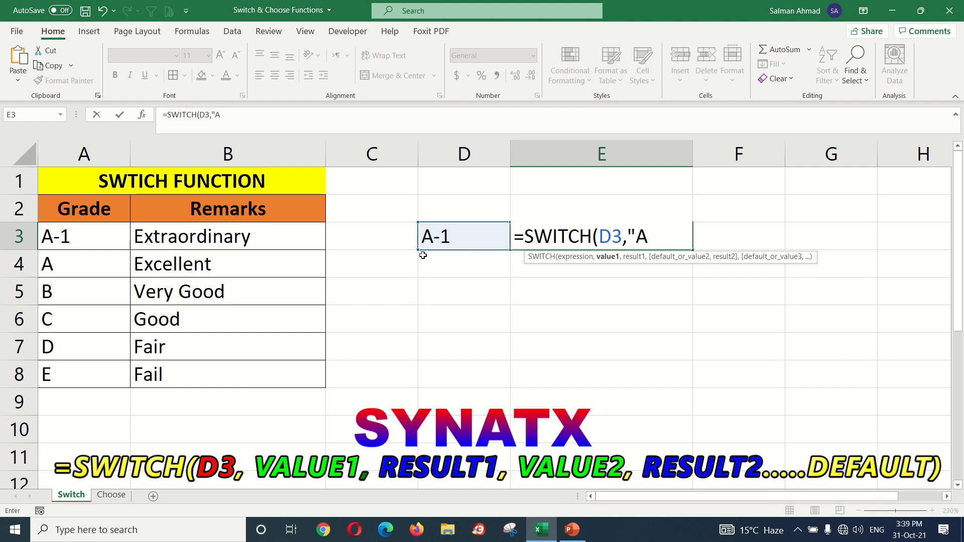
type("-1\",")
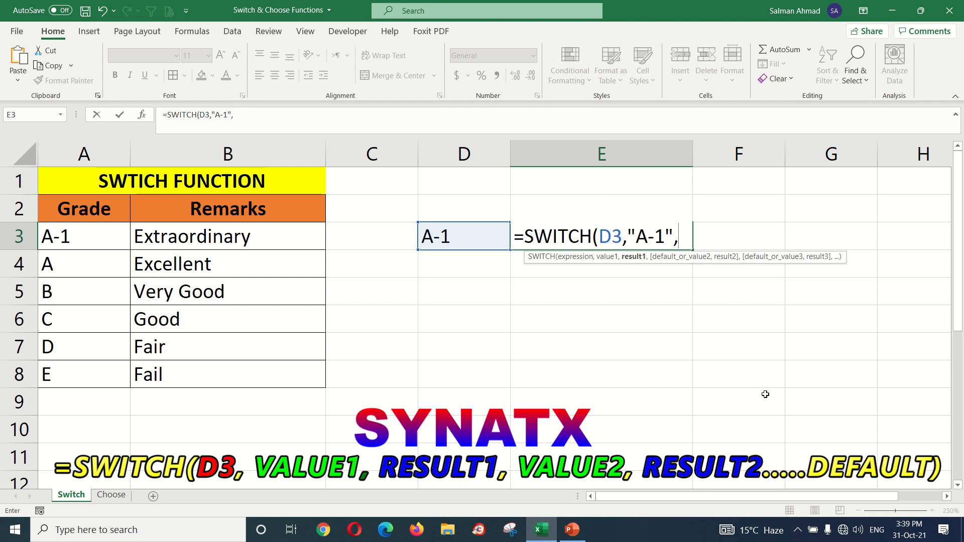
type("\"EXTRAORDINARY")
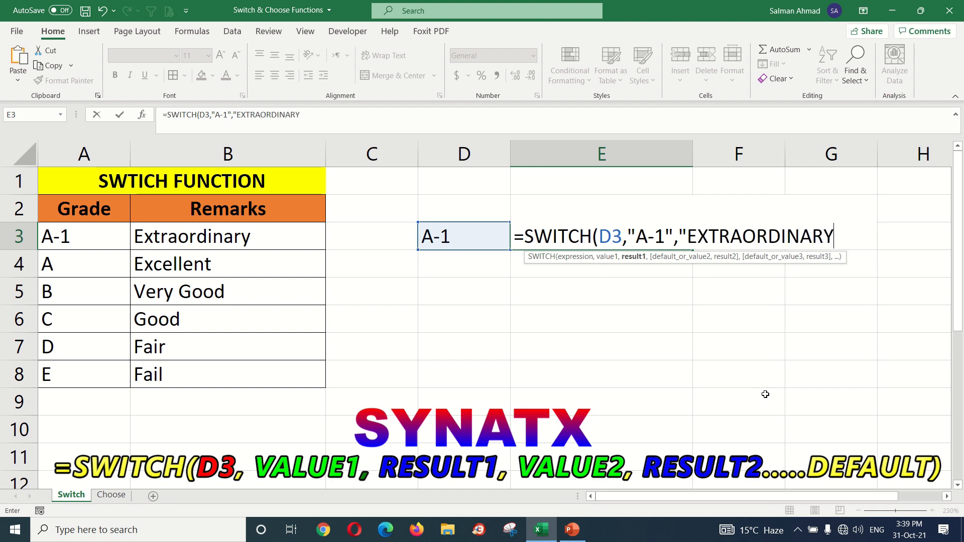
type(",")
left_click(832, 240)
type("\",")
key("Right")
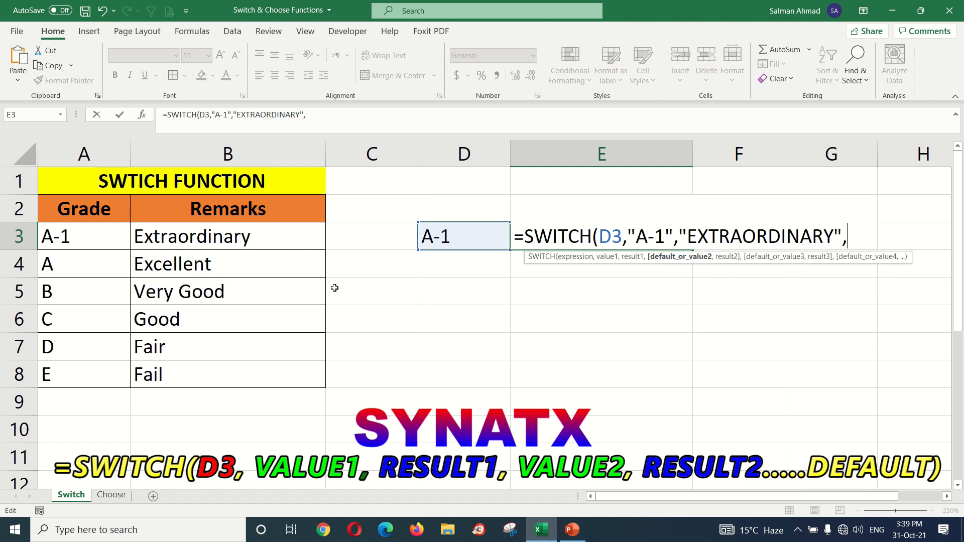
Step: Add the second pair to the SWITCH formula: "A" returning "EXCELLENT"
type("A\",")
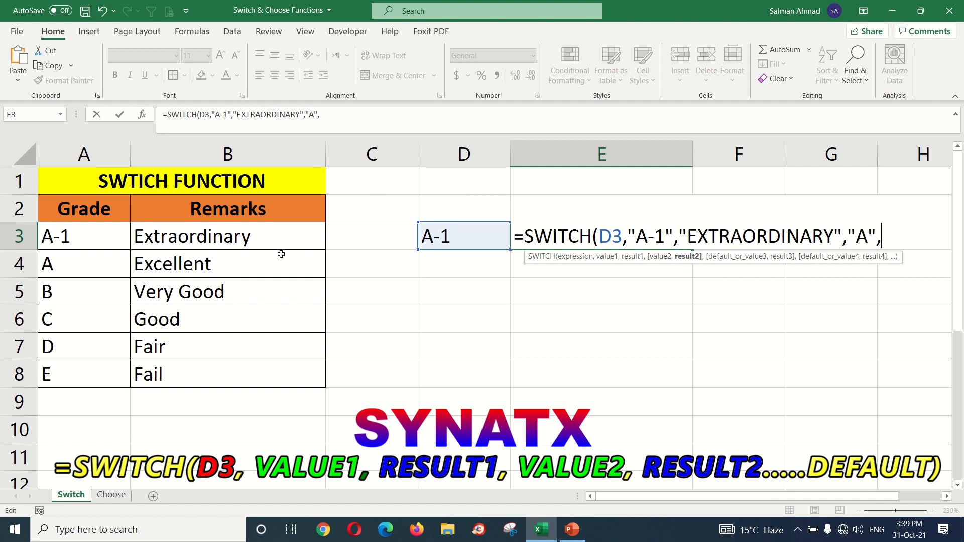
type("\"")
type("EXC")
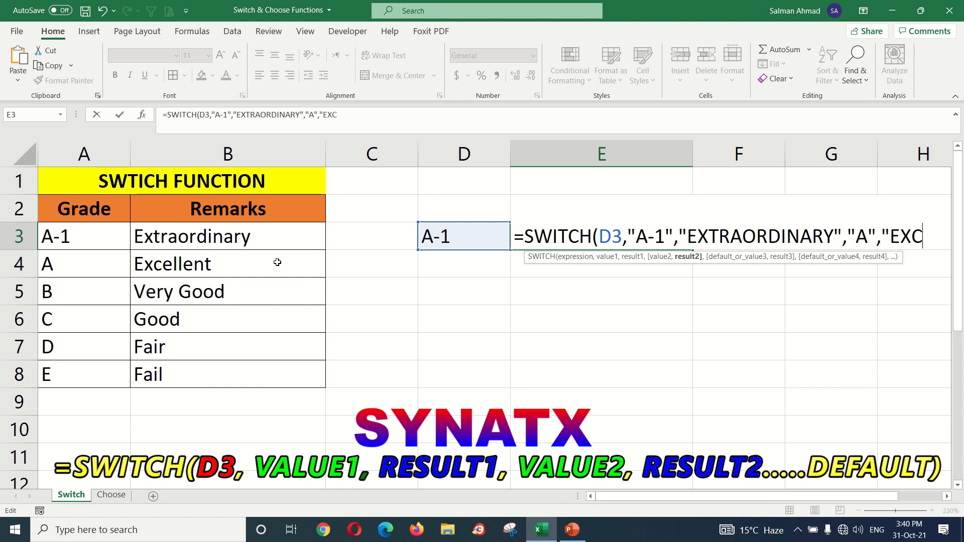
type("ELLENT\",")
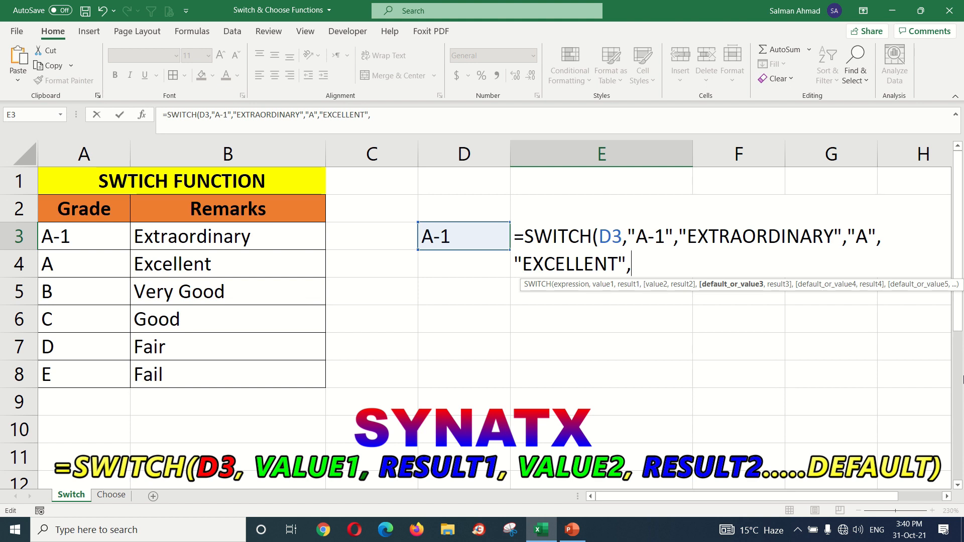
Step: Extend the SWITCH formula with "B" returning "VERY GOOD" and "C" returning "GOOD"
type("\"B\",\"VERY")
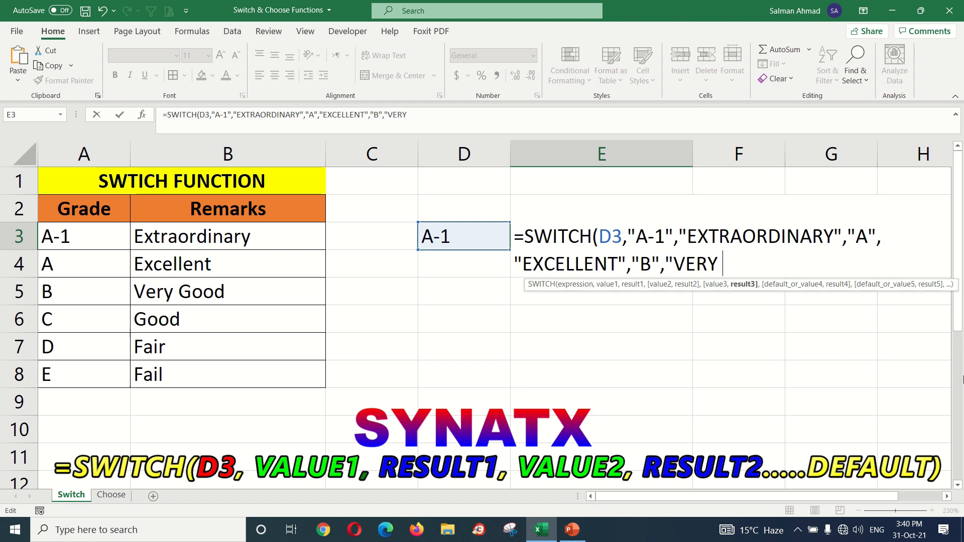
type(" GOOD\",")
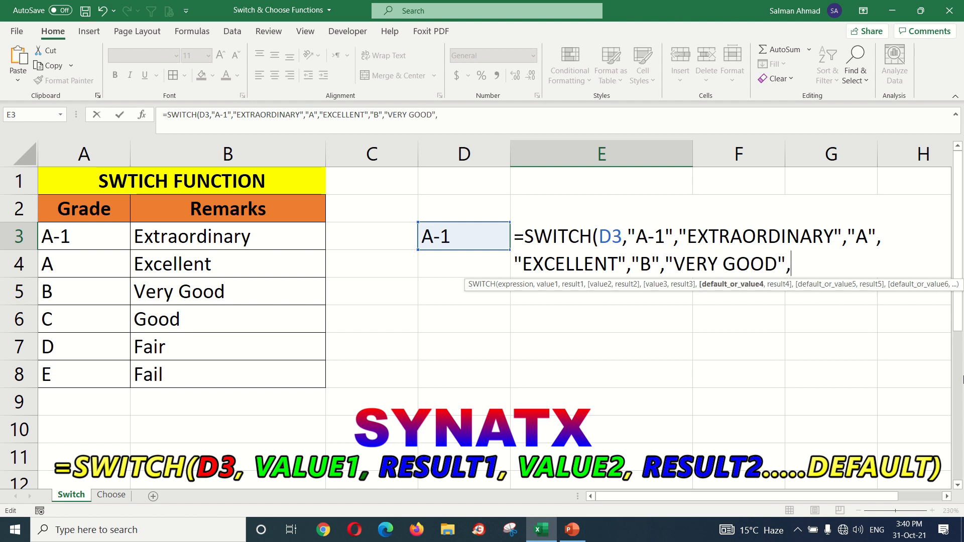
type("\"C\",")
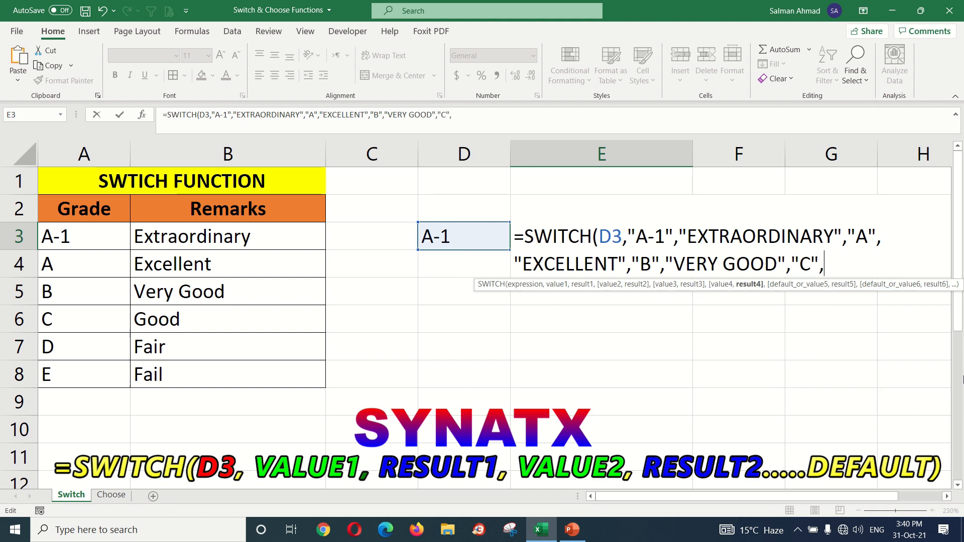
type("\"GOOD\",")
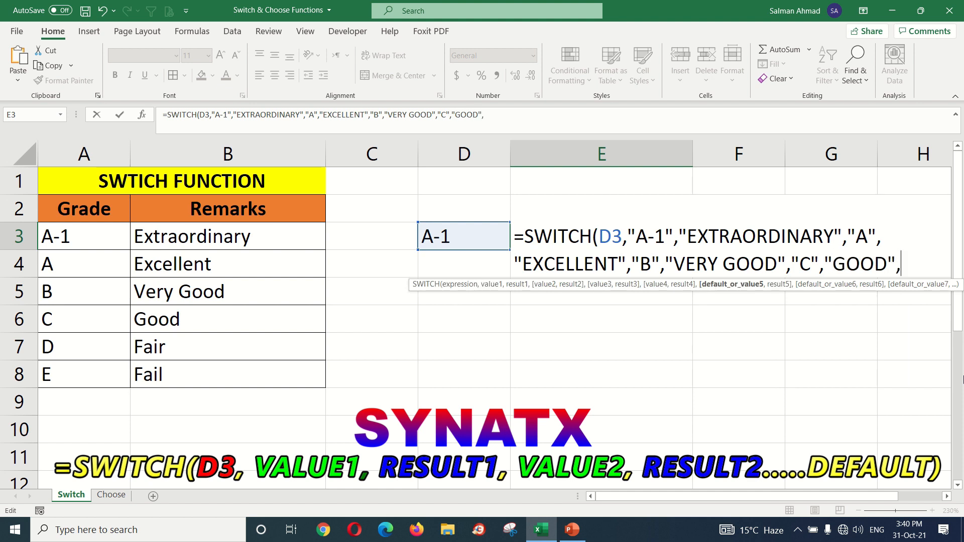
Step: Extend the SWITCH formula with "D" returning "FAIR" and "E" returning "FAIL"
type("\"D\",\"")
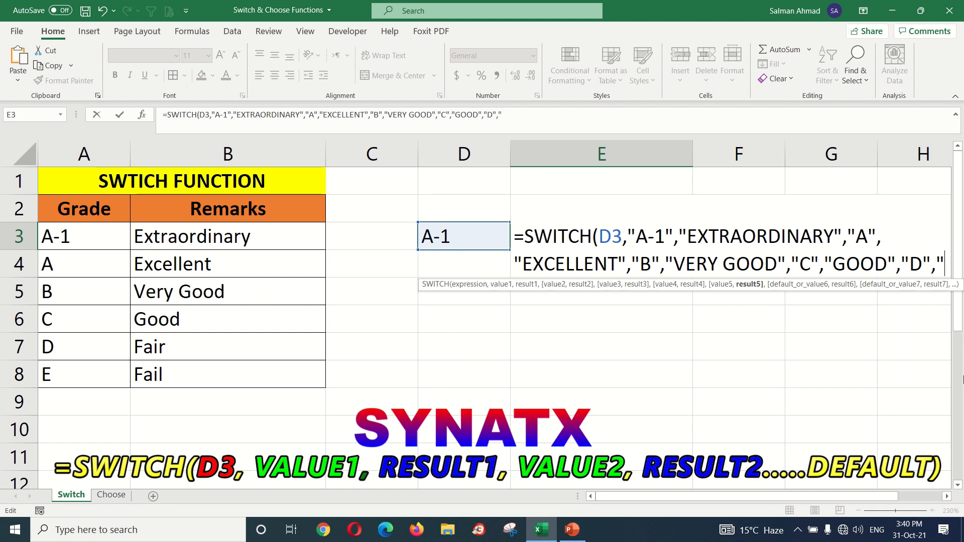
type("FAIR\",")
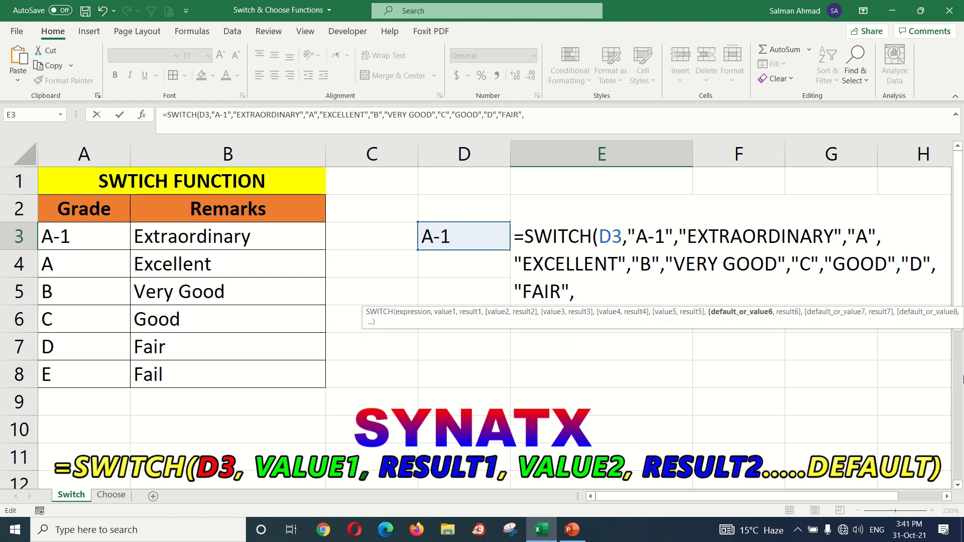
type("\"E\",")
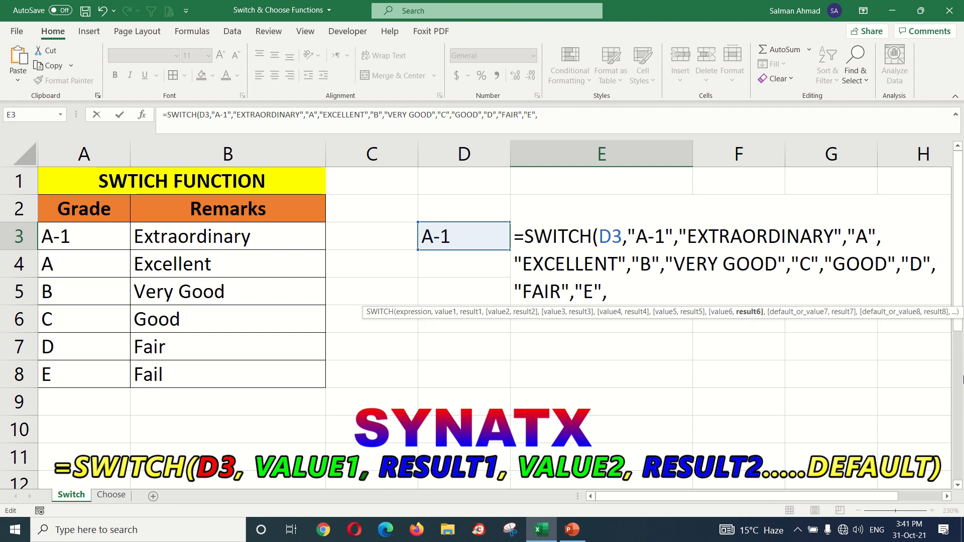
type("\"FAIL\",")
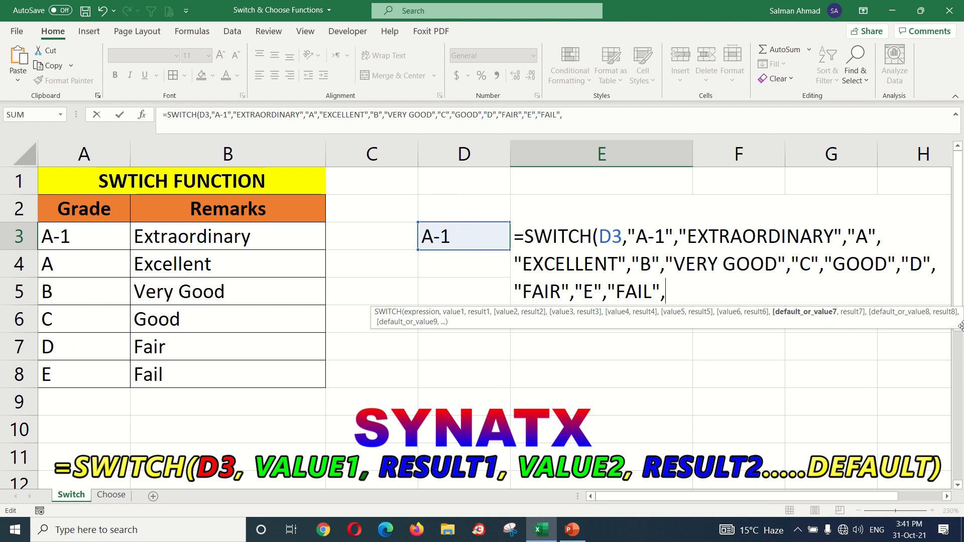
Step: Set "NO GRADE" as the default result of the SWITCH formula, close its parenthesis and enter it in E3
type("\"NO VALU")
type("E")
key("BackSpace")
key("BackSpace")
key("BackSpace")
key("BackSpace")
key("BackSpace")
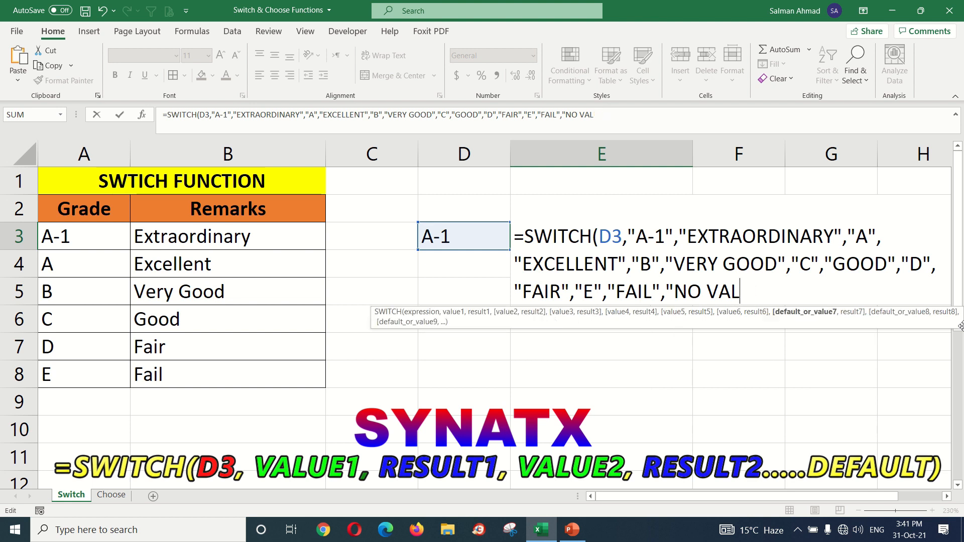
type("GRADE\"")
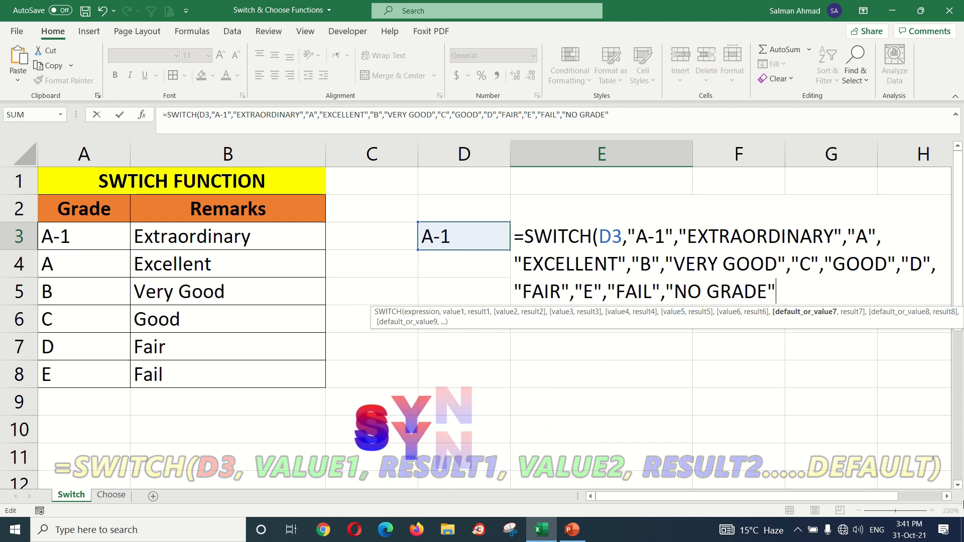
type(")")
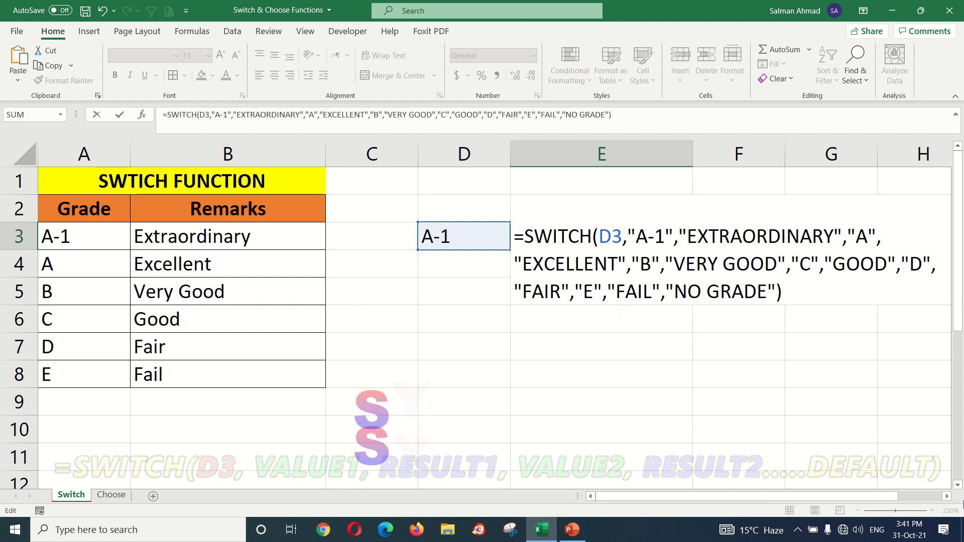
key("Return")
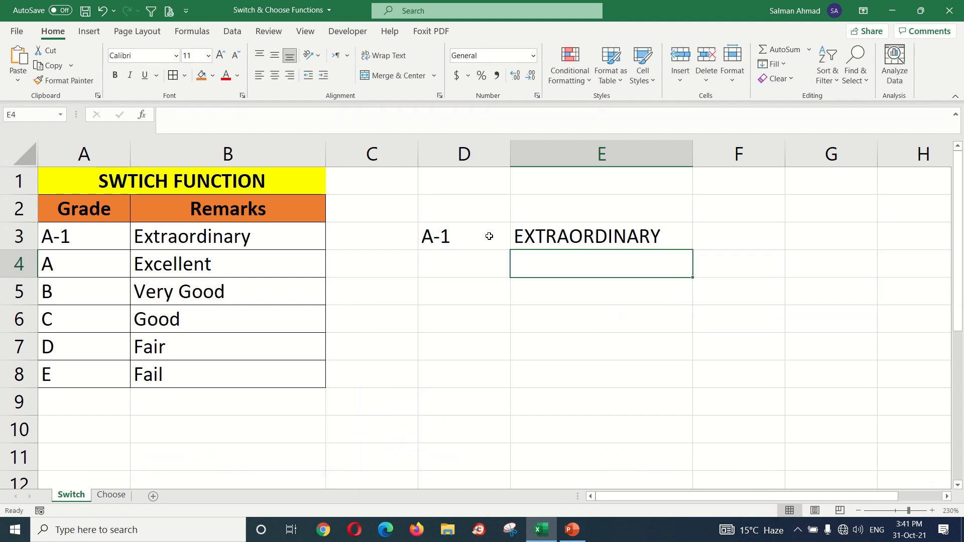
Step: Test the SWITCH formula by changing the grade in D3 to A, followed by a long unlisted string of B characters
left_click(469, 237)
type("A")
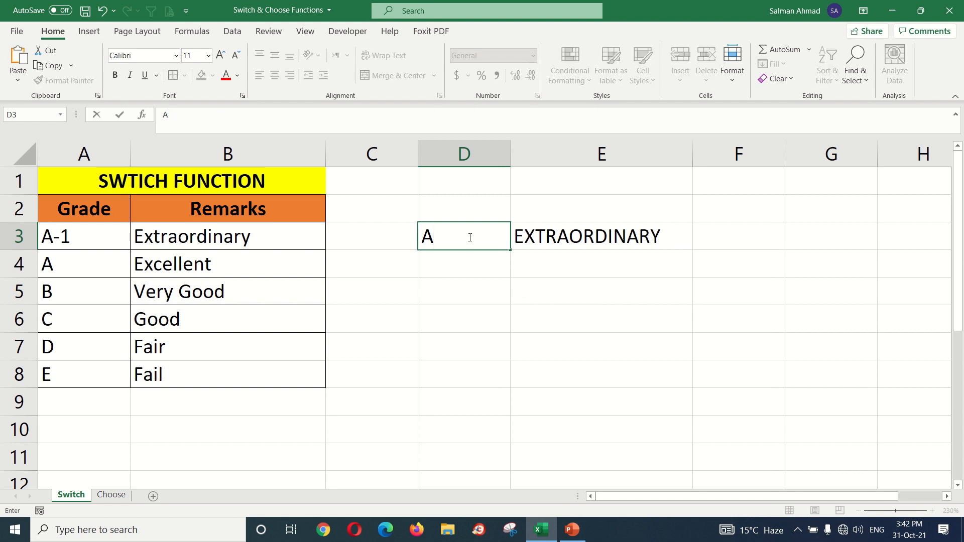
key("Return")
left_click(445, 241)
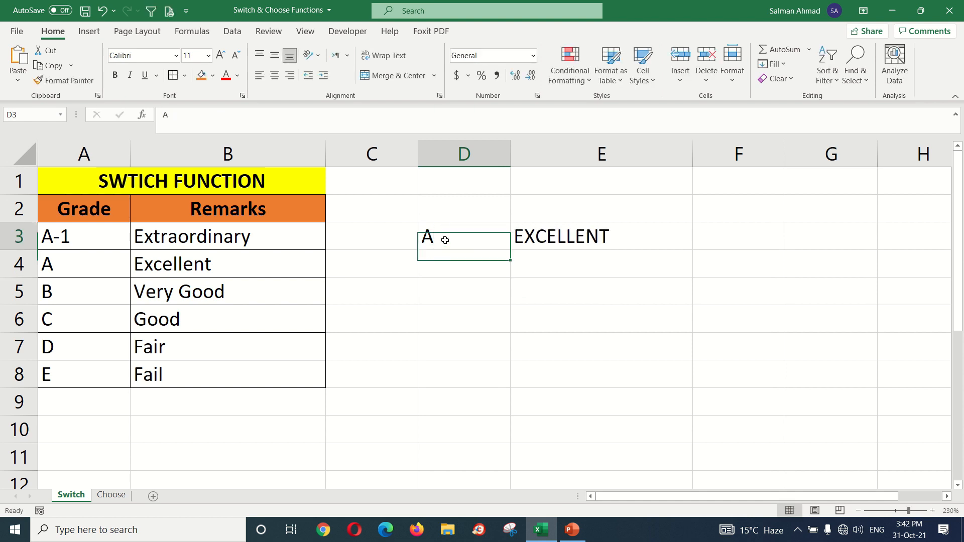
type("BBBBBBBBBBBBBBBBBBBBBBBBBBBBBBBB")
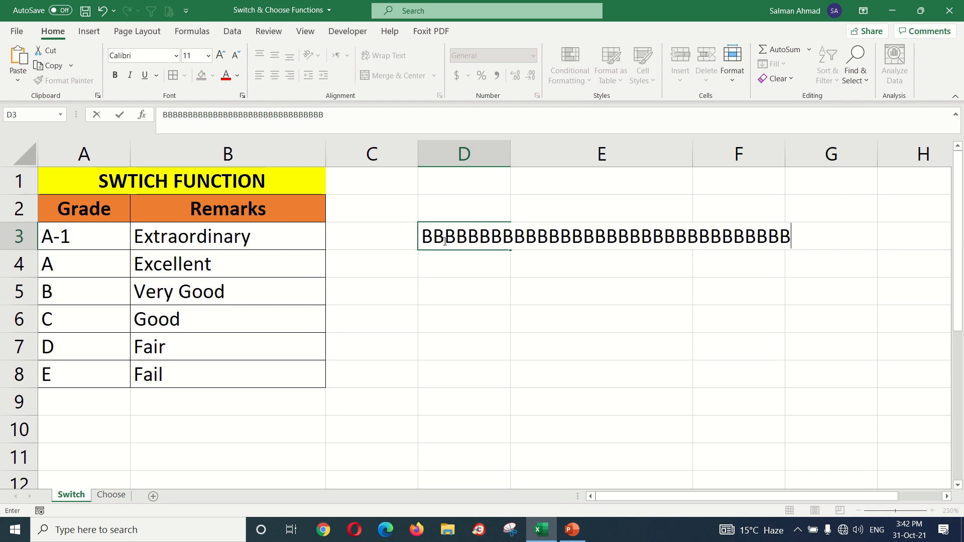
type("BBBBBBBBBBBBBBBBBBBBBB")
key("Return")
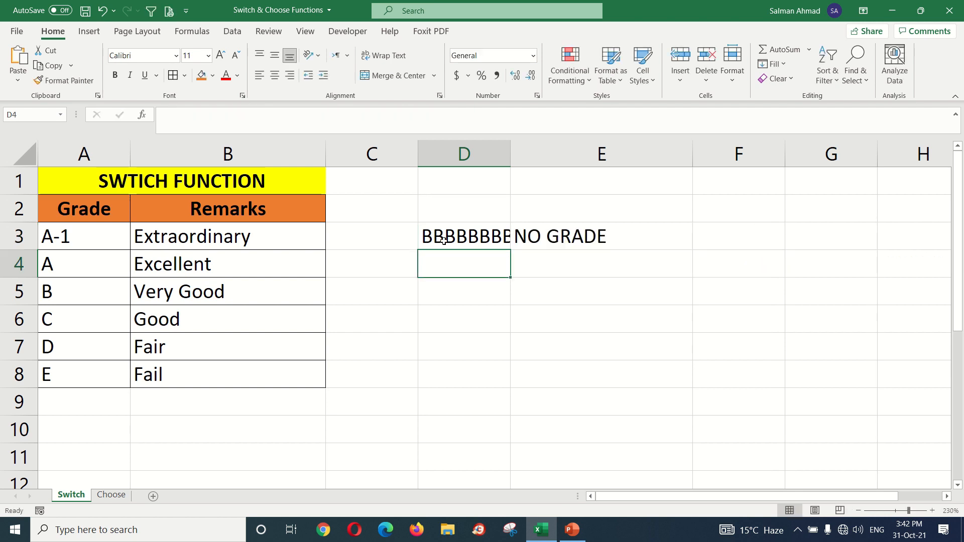
Step: Test the SWITCH formula by changing the grade in D3 to B, followed by C
left_click(479, 236)
type("B")
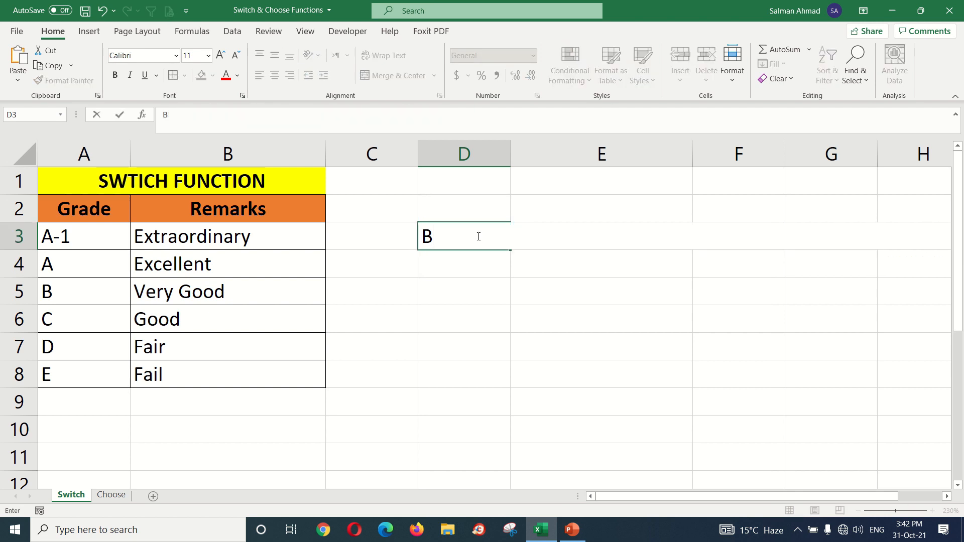
key("Return")
left_click(435, 238)
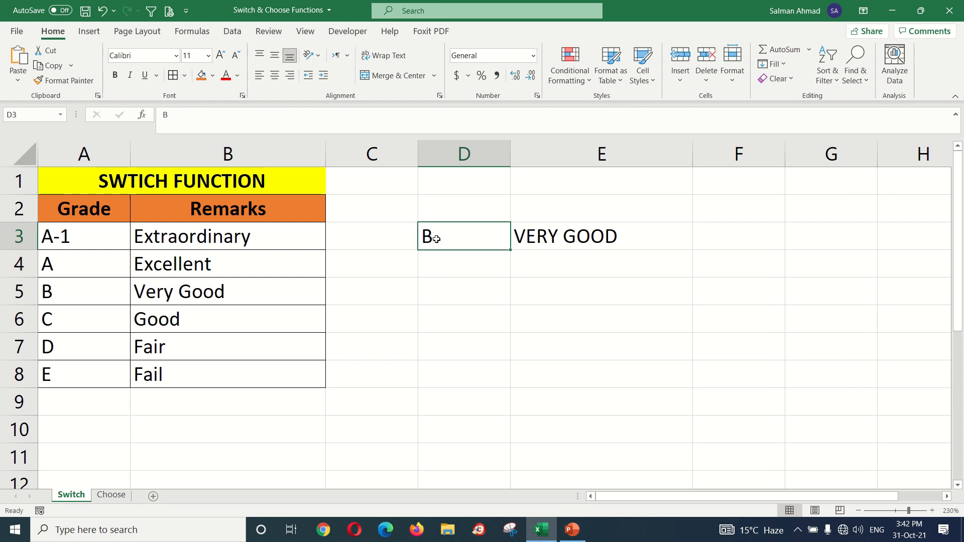
type("C")
key("Return")
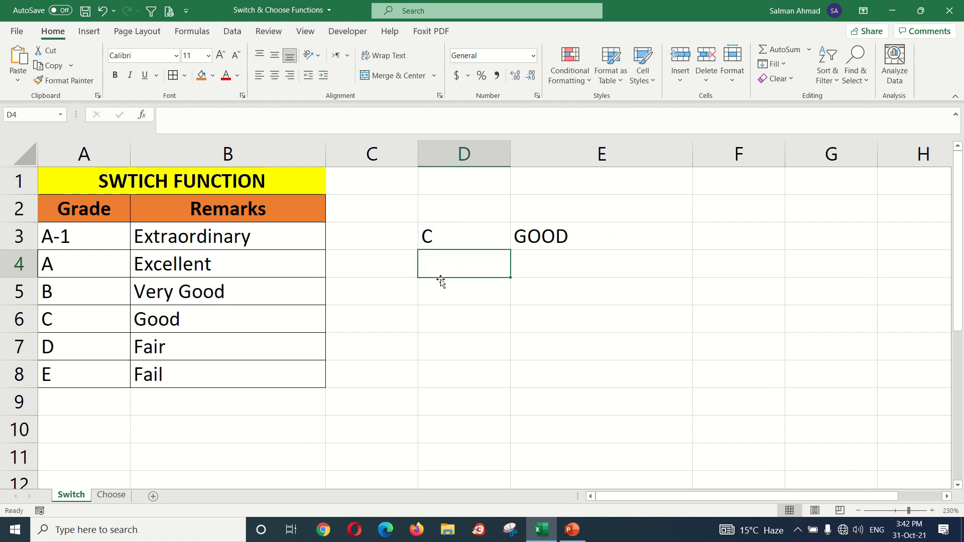
Step: Clear the contents of the grade table A1:B8 and test the SWITCH formula with grade E in D3
left_click(82, 188)
left_click_drag(81, 189, 240, 381)
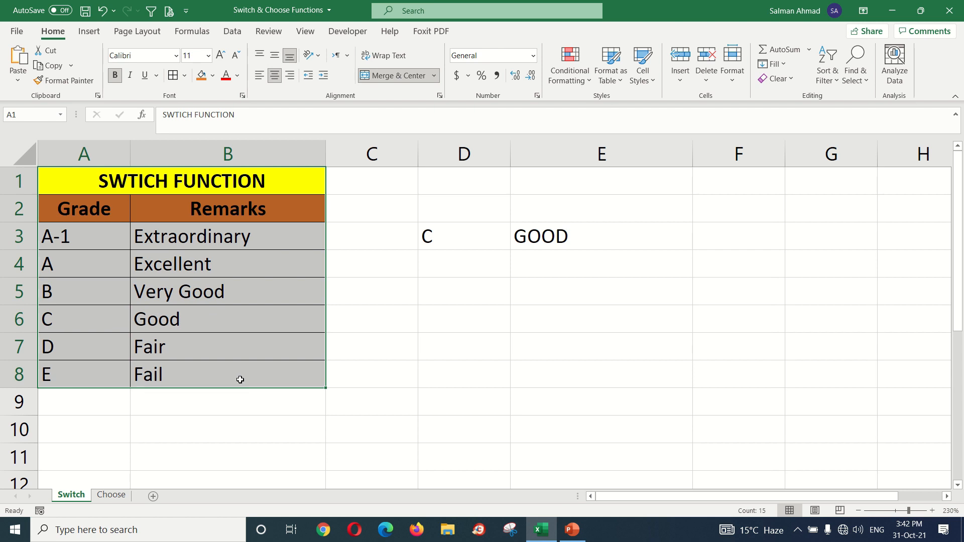
key("Delete")
left_click(457, 244)
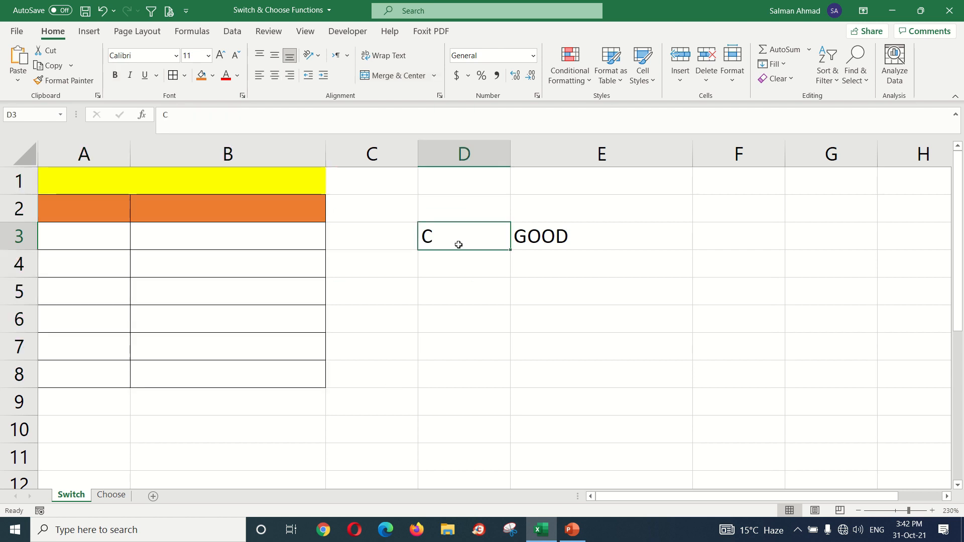
type("E")
key("Return")
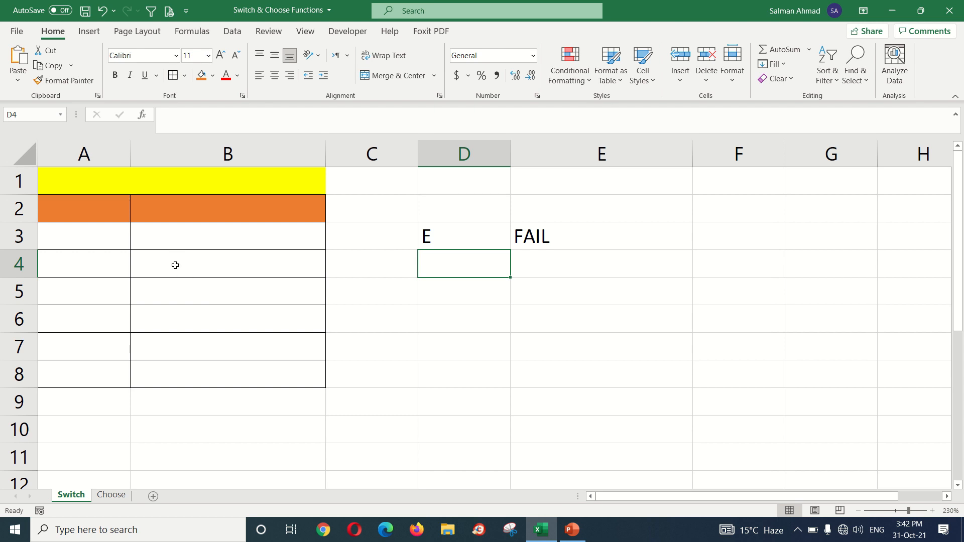
Step: Undo the D3 grade entry and the clearing of the grade table
left_click(103, 12)
left_click(104, 12)
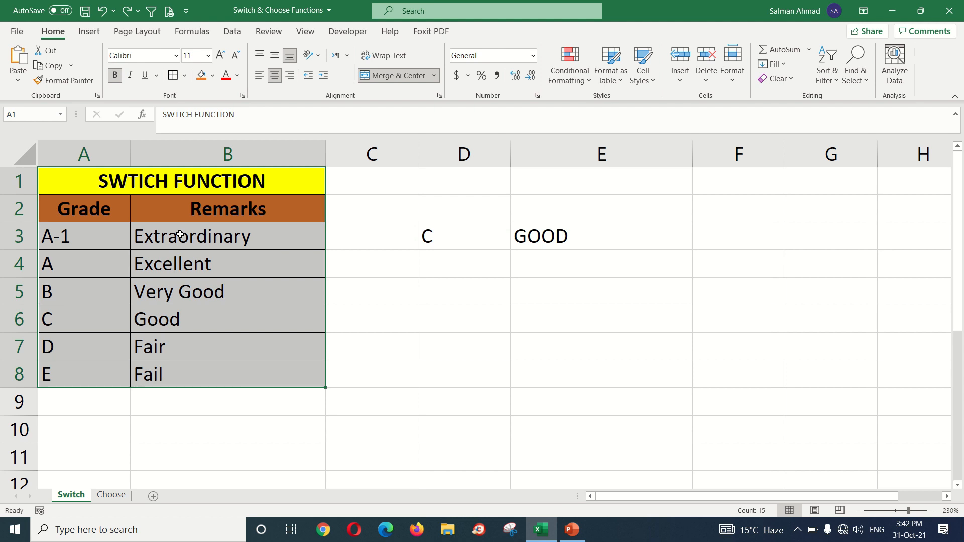
Step: Test the SWITCH formula with grade E in D3, followed by the unlisted grade G
left_click(449, 241)
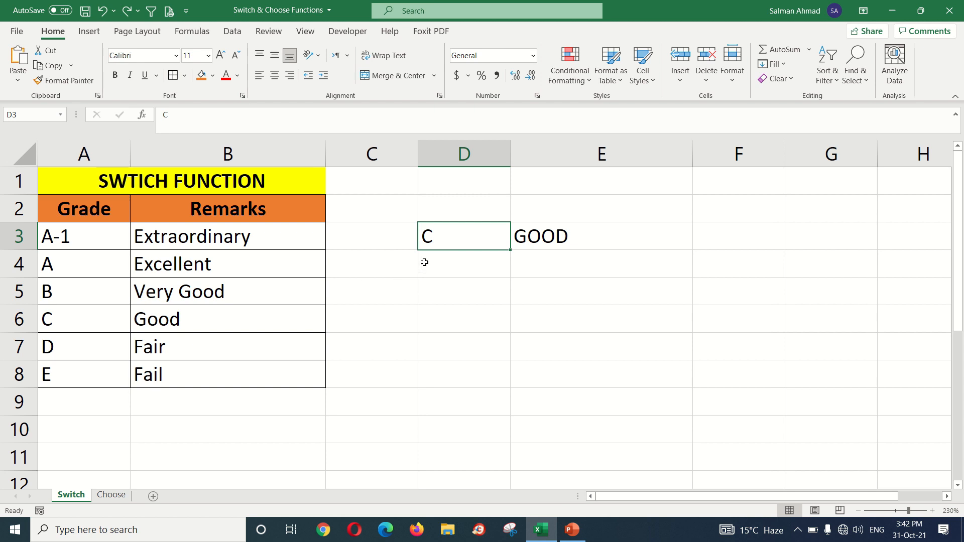
type("E")
key("Return")
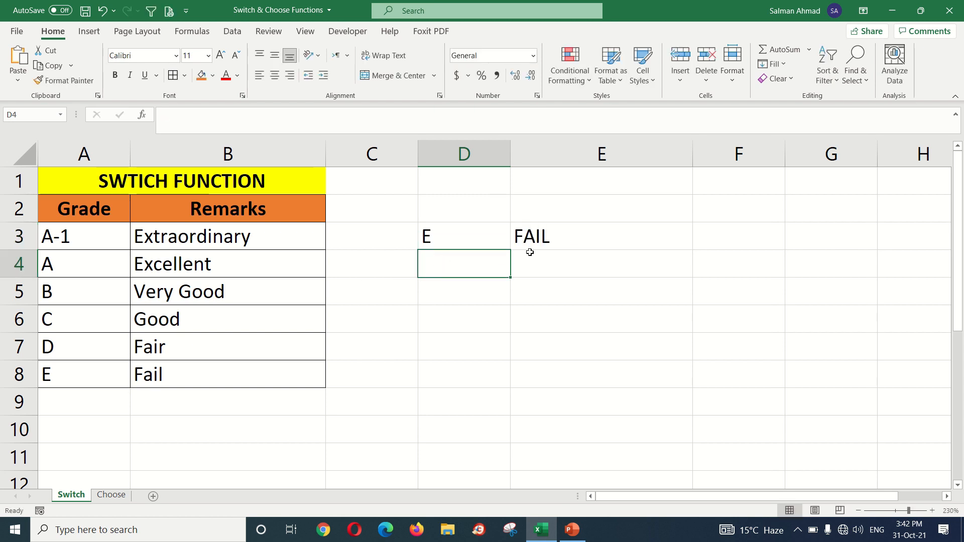
left_click(469, 238)
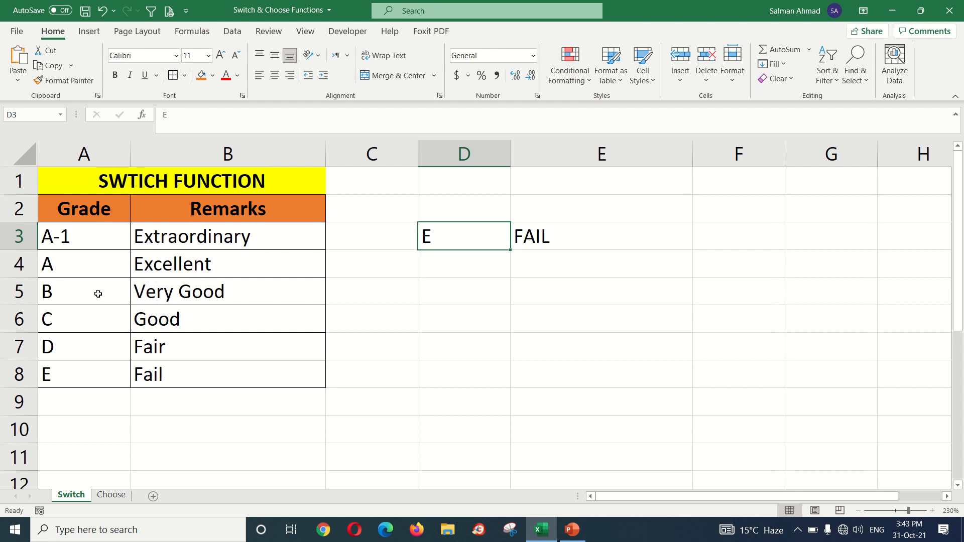
type("G")
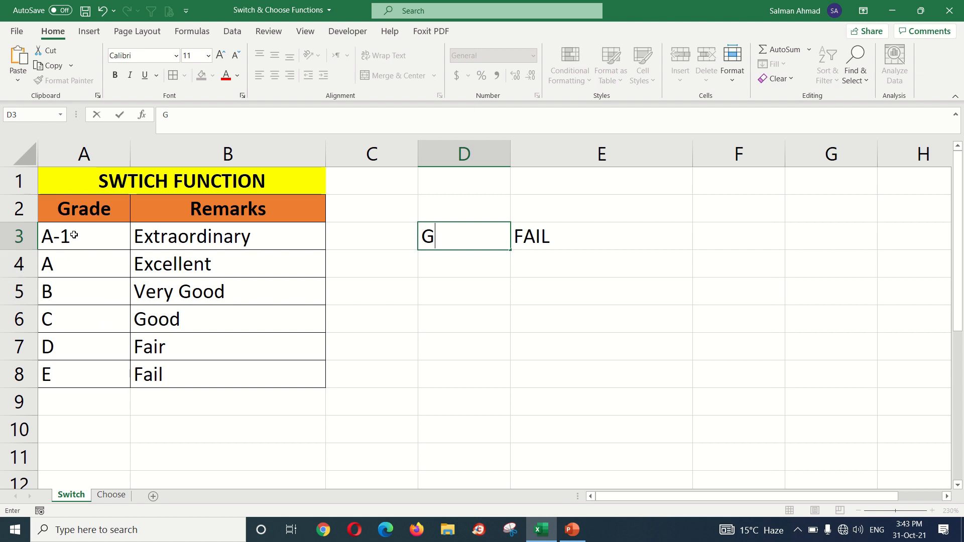
key("Return")
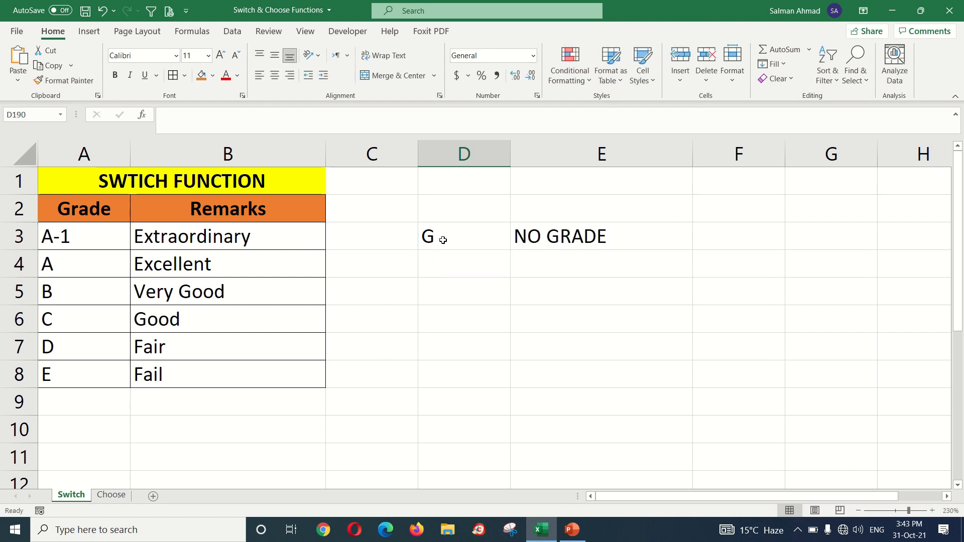
left_click(447, 241)
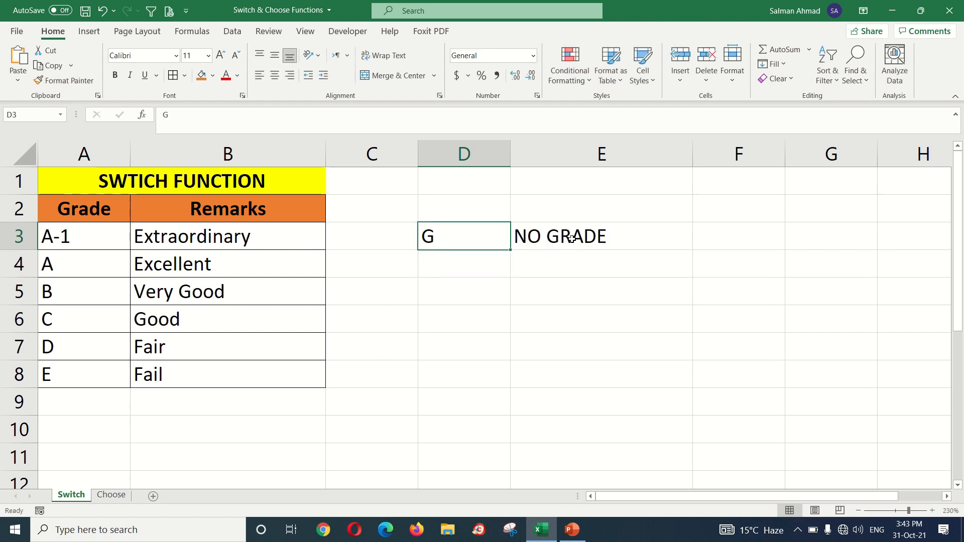
Step: Copy the full SWITCH formula text from E3 and paste it into D7
left_click(545, 240)
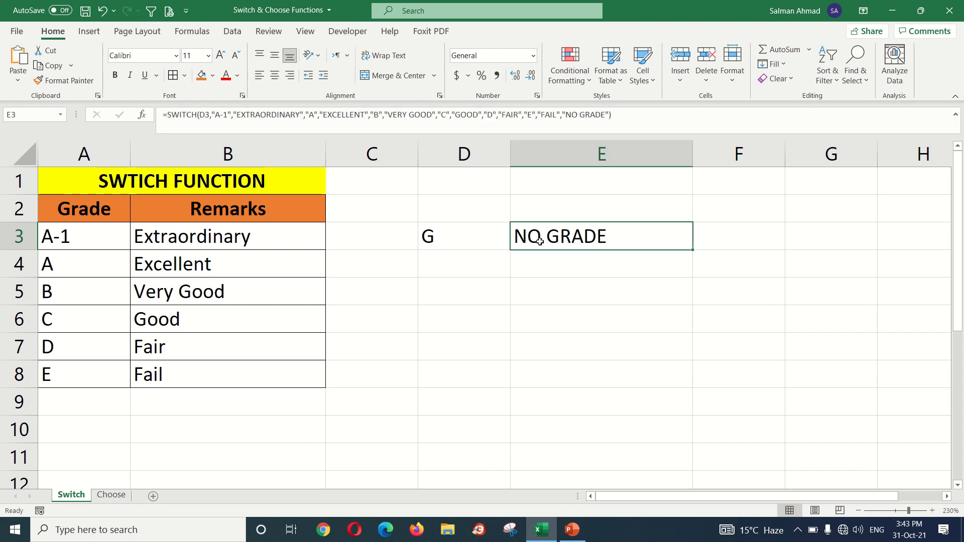
left_click_drag(164, 115, 627, 116)
key("ctrl+c")
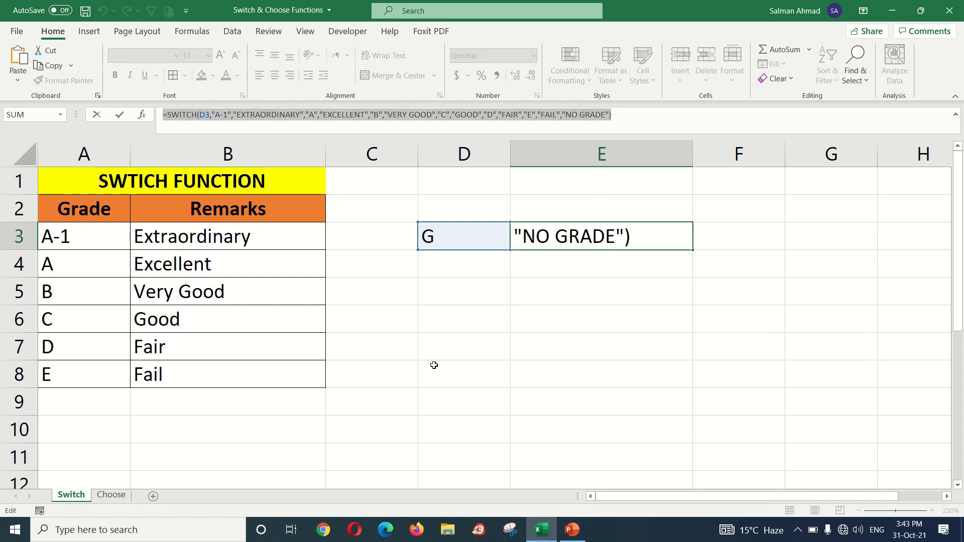
left_click(459, 343)
key("ctrl+v")
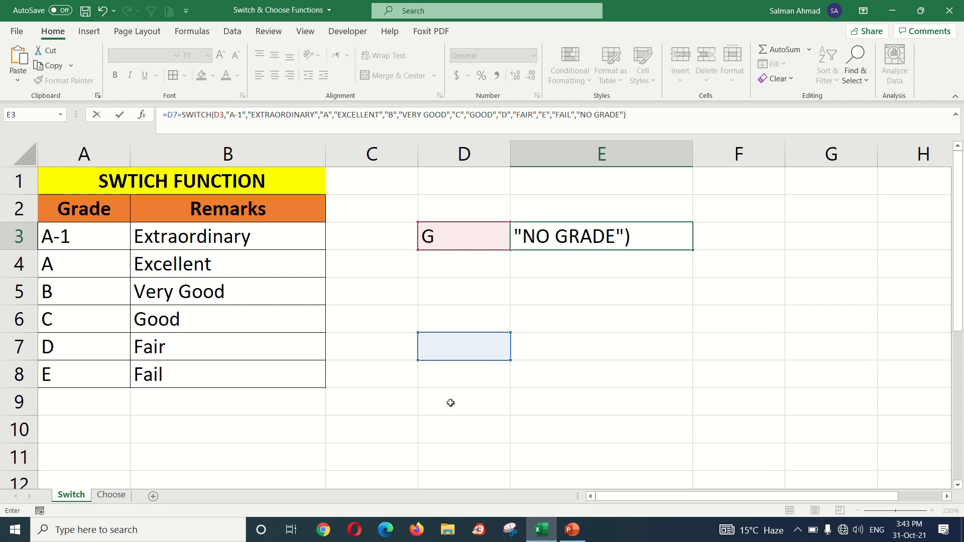
left_click(462, 351)
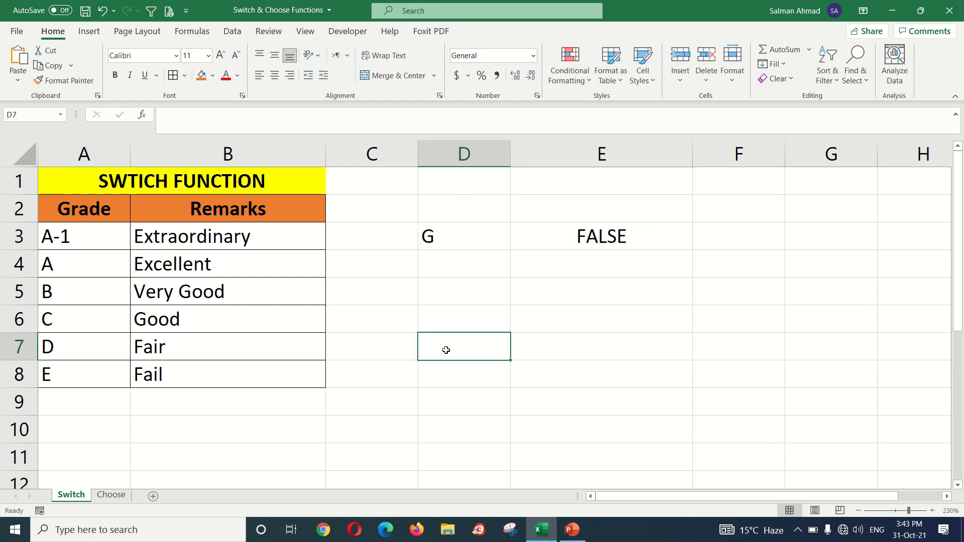
key("ctrl+v")
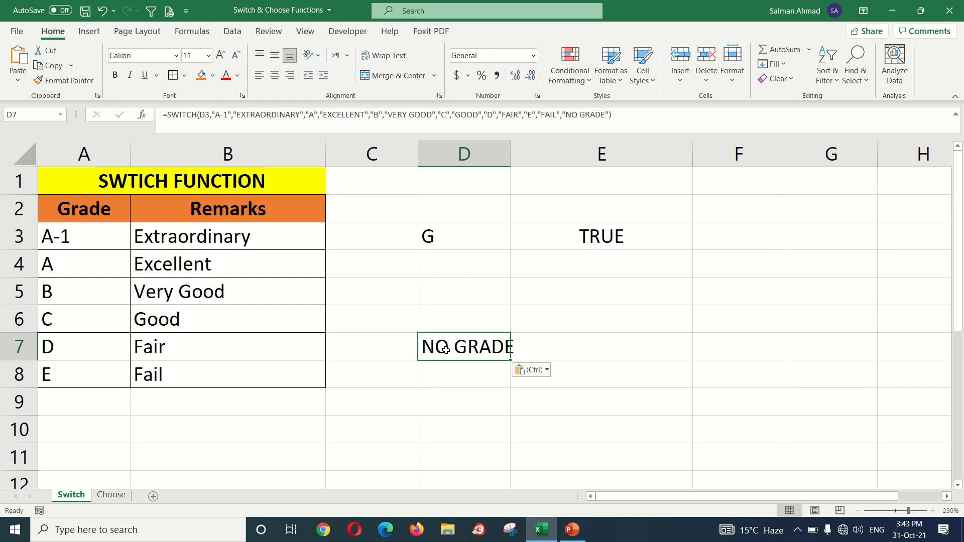
Step: Copy the whole formula text of D7 and paste it back into the same cell
left_click_drag(164, 116, 654, 125)
right_click(593, 120)
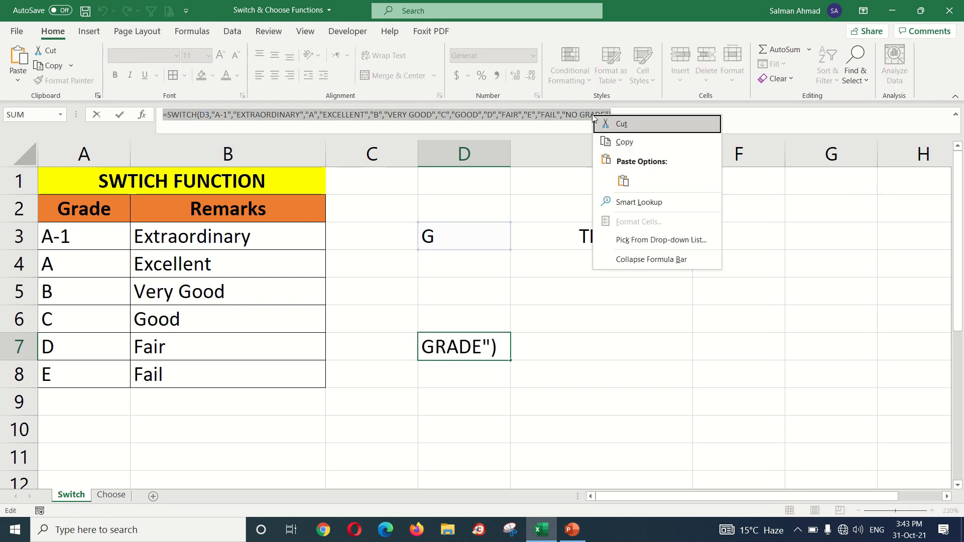
left_click(616, 143)
key("Escape")
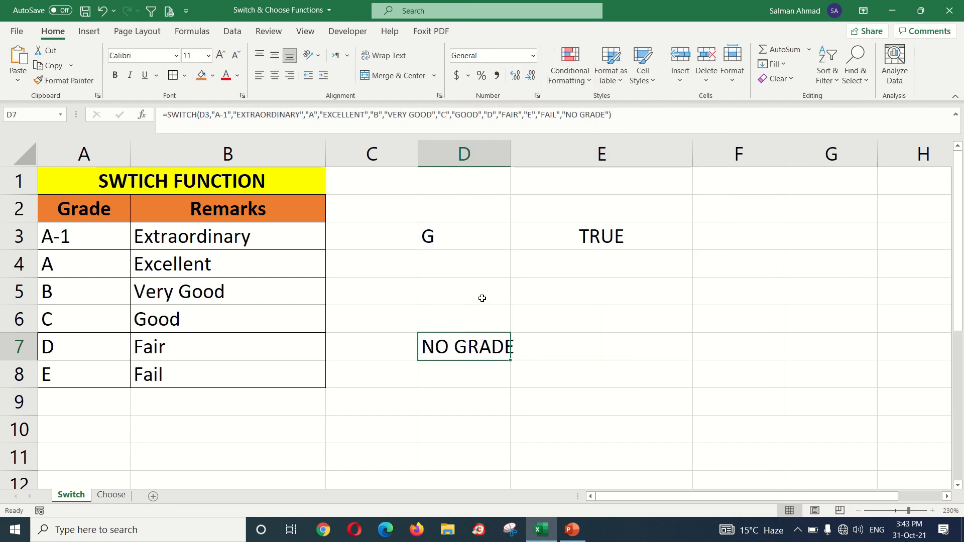
right_click(464, 341)
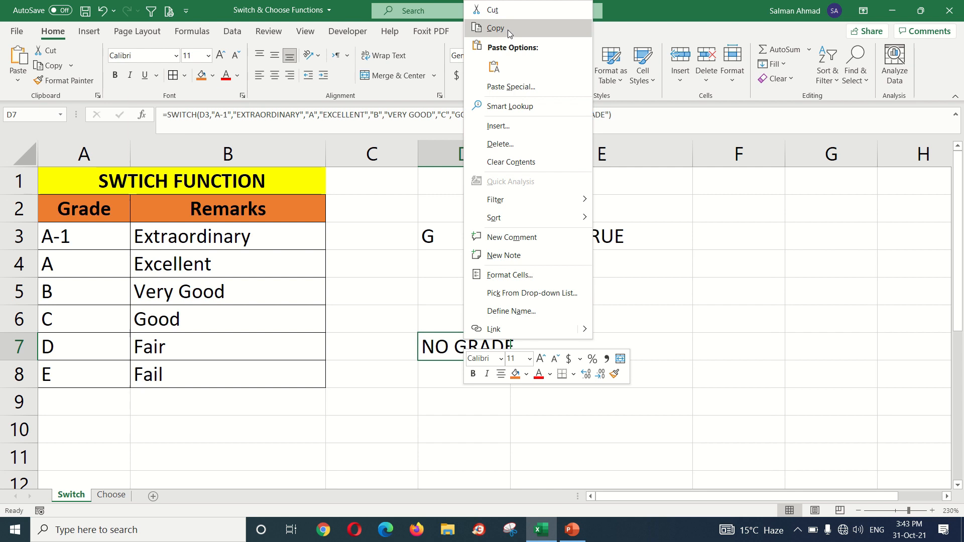
left_click(494, 67)
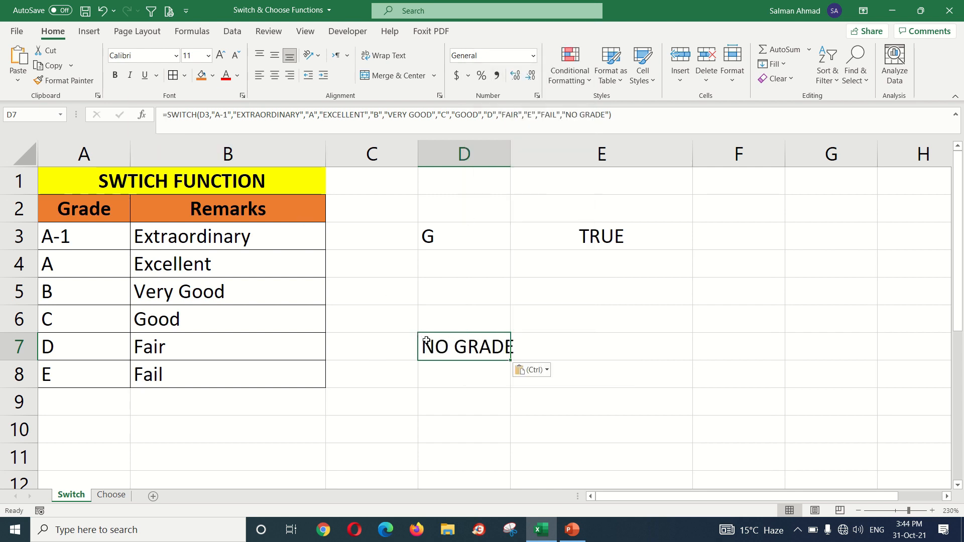
Step: Prefix the SWITCH formula in D7 with an apostrophe to display it as text, and view its full length
left_click(162, 115)
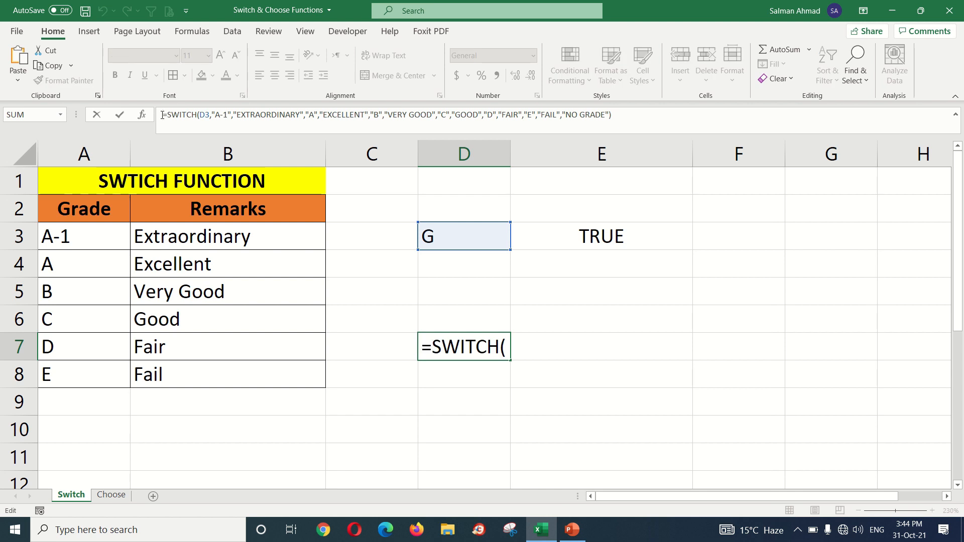
type("'")
key("Return")
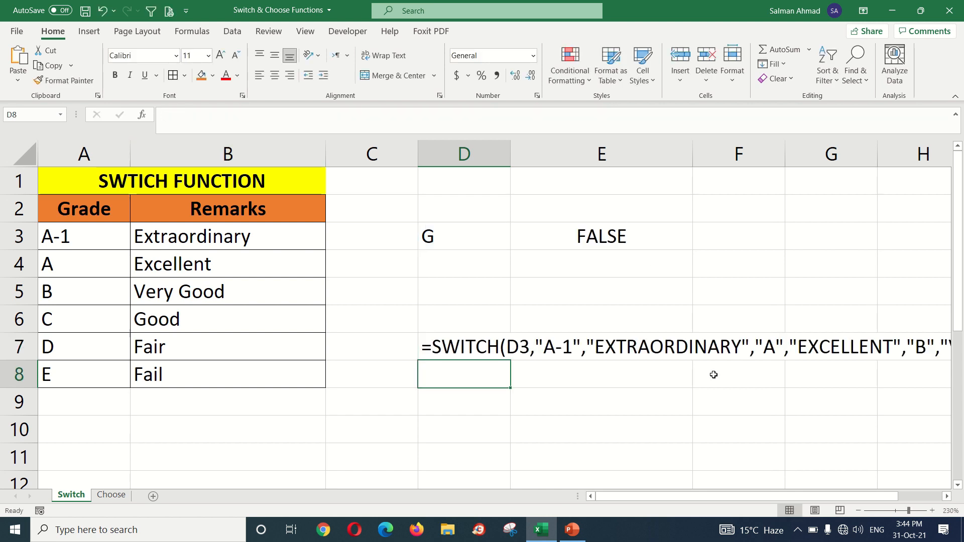
left_click_drag(806, 497, 912, 499)
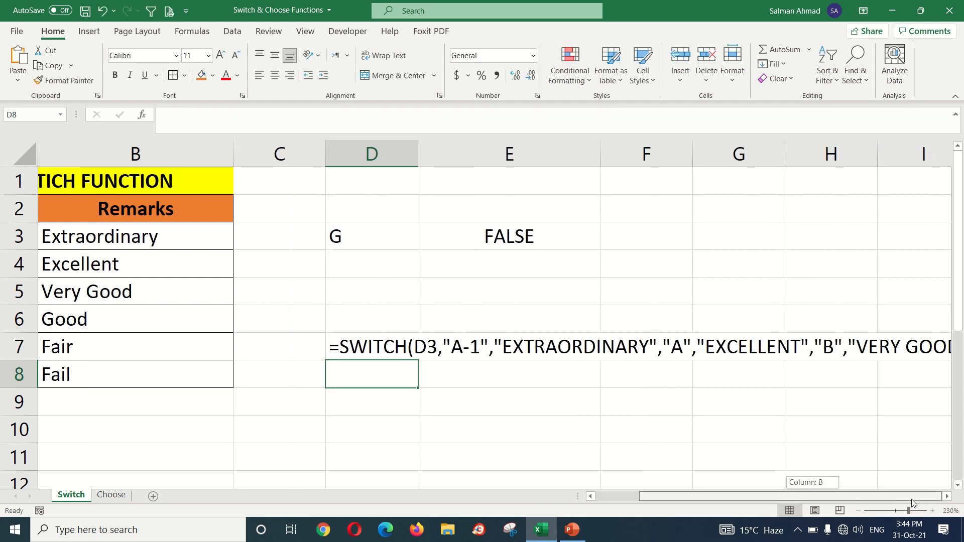
left_click(947, 496)
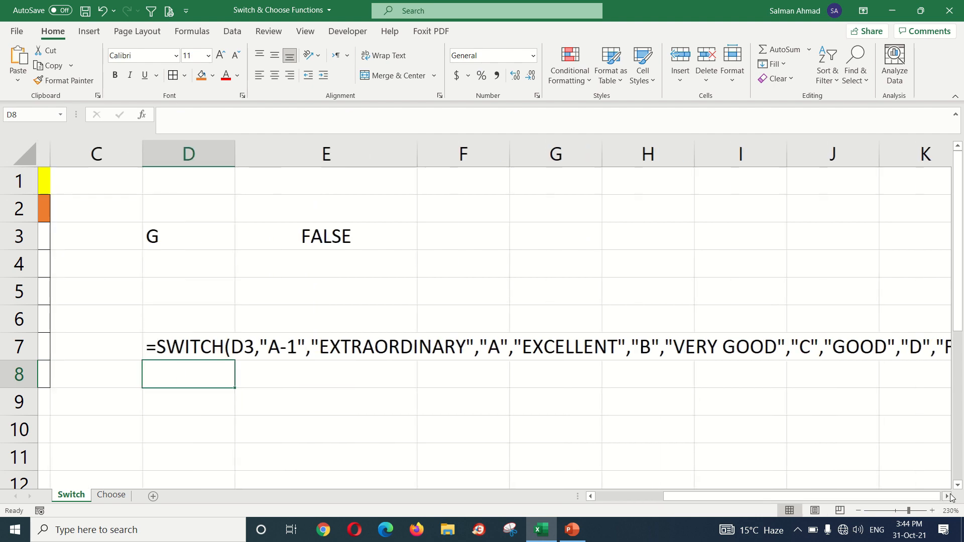
left_click(947, 496)
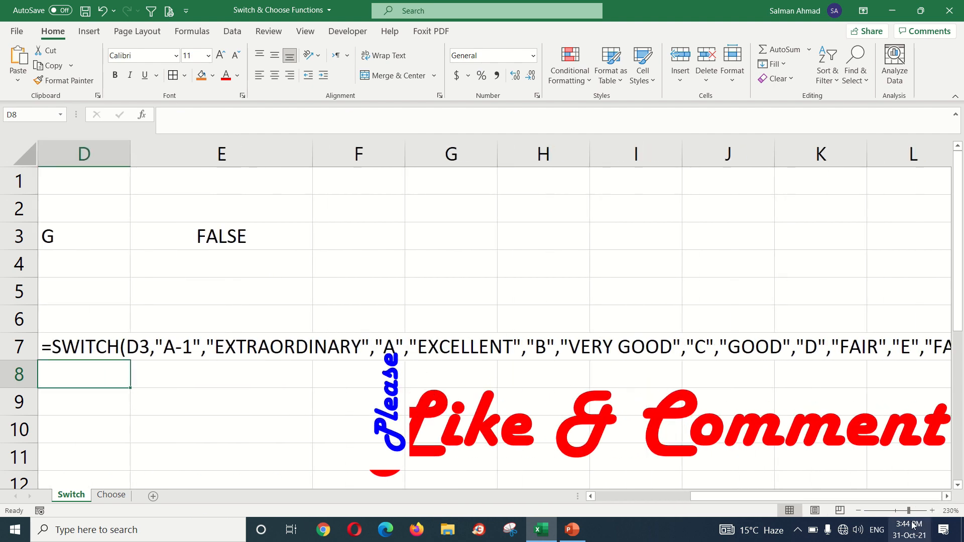